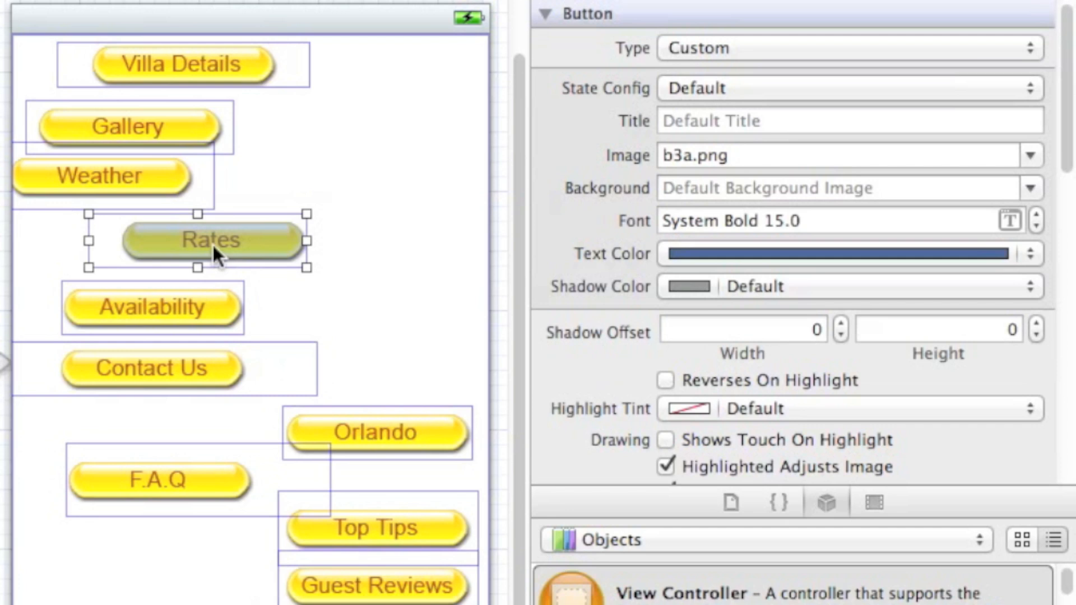
# Compare the image placement inside the frames of the Rates, Availability, Contact Us, F.A.Q and Villa Details buttons
pyautogui.moveTo(213, 243); pyautogui.dragTo(213, 242)
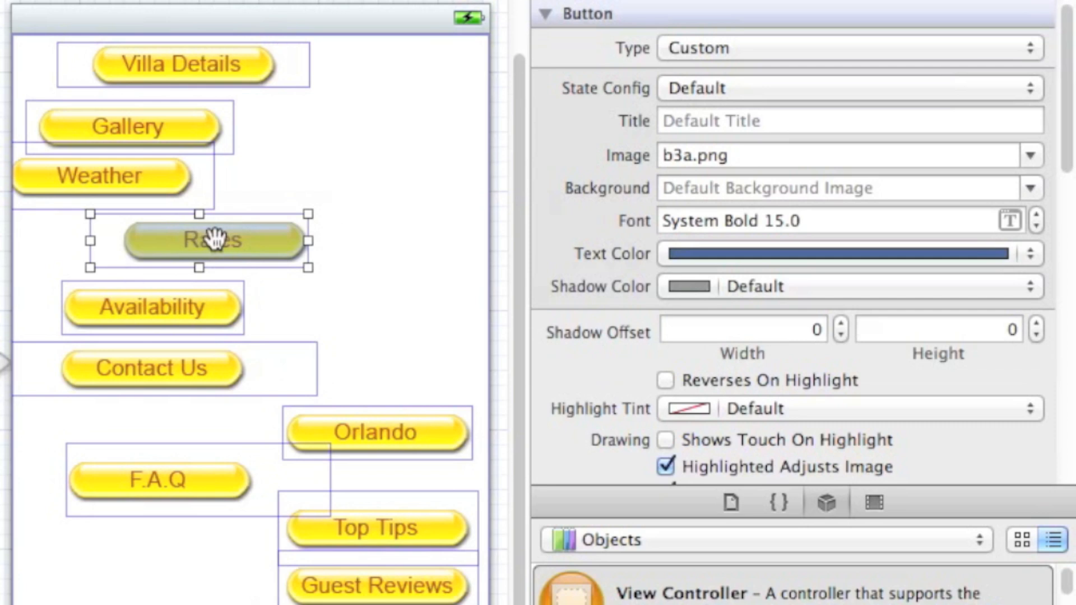
pyautogui.click(193, 314)
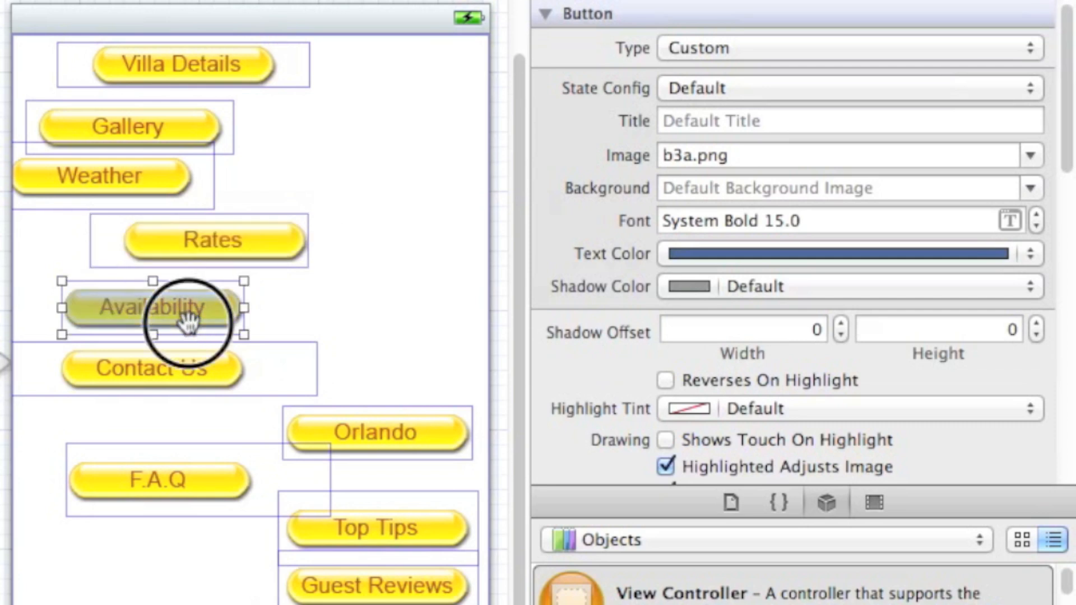
pyautogui.click(196, 372)
pyautogui.click(180, 480)
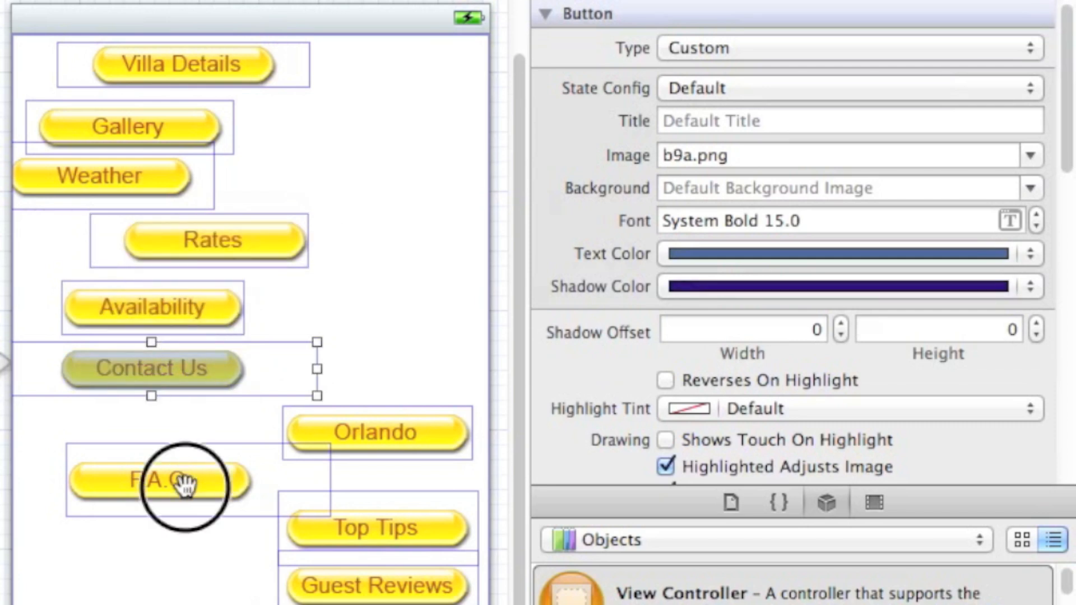
pyautogui.click(224, 244)
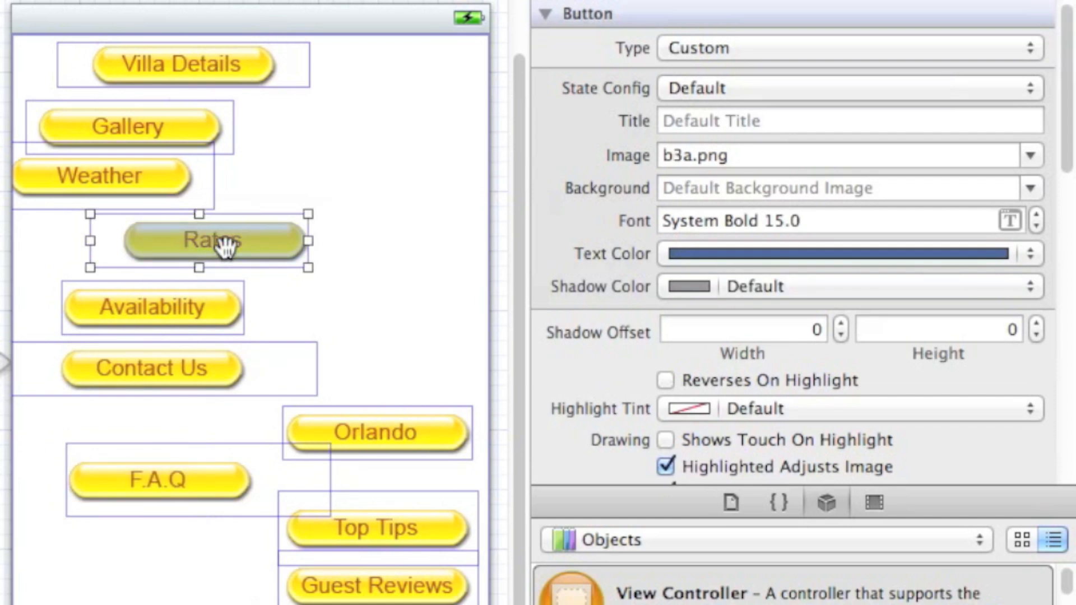
pyautogui.moveTo(226, 247); pyautogui.dragTo(228, 246)
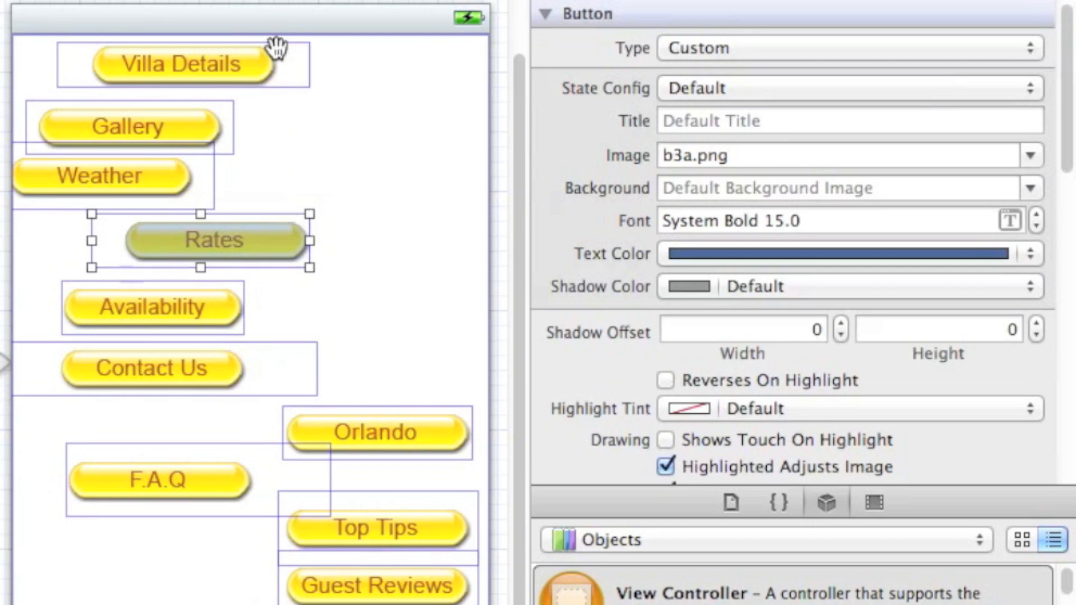
pyautogui.click(279, 69)
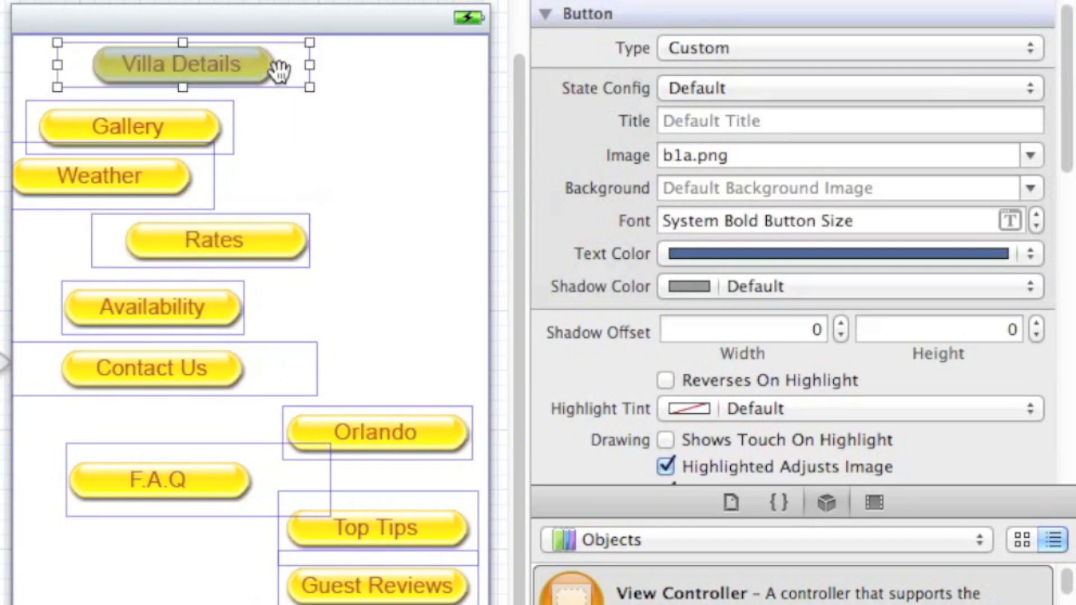
pyautogui.click(255, 251)
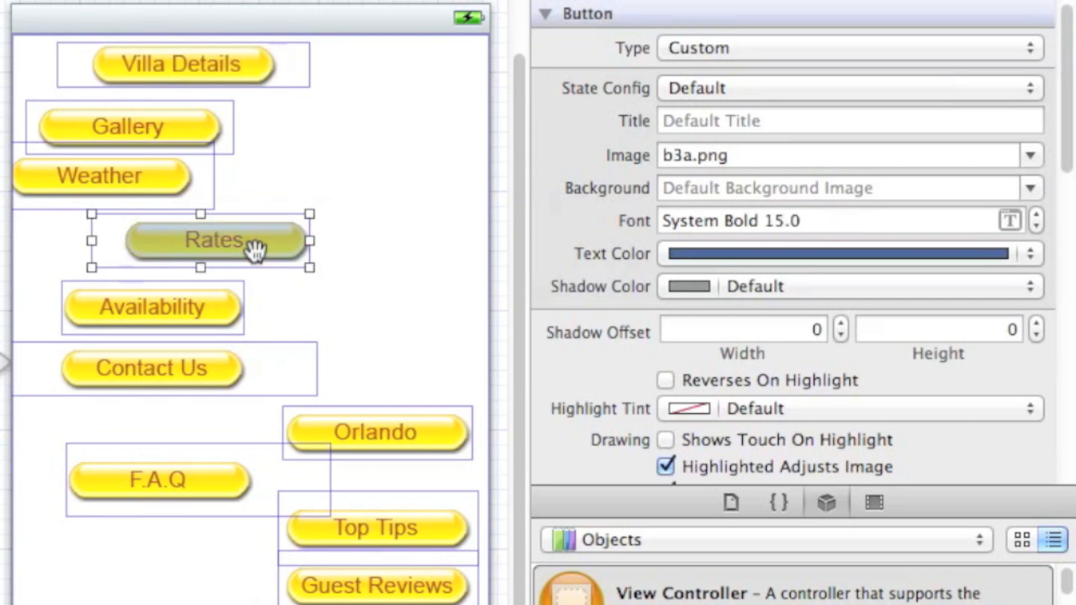
# Try nudging the Rates button sideways in small increments
pyautogui.press('Left')
pyautogui.press('Left')
pyautogui.press('Right')
pyautogui.press('Right')
pyautogui.moveTo(204, 247); pyautogui.dragTo(202, 247)
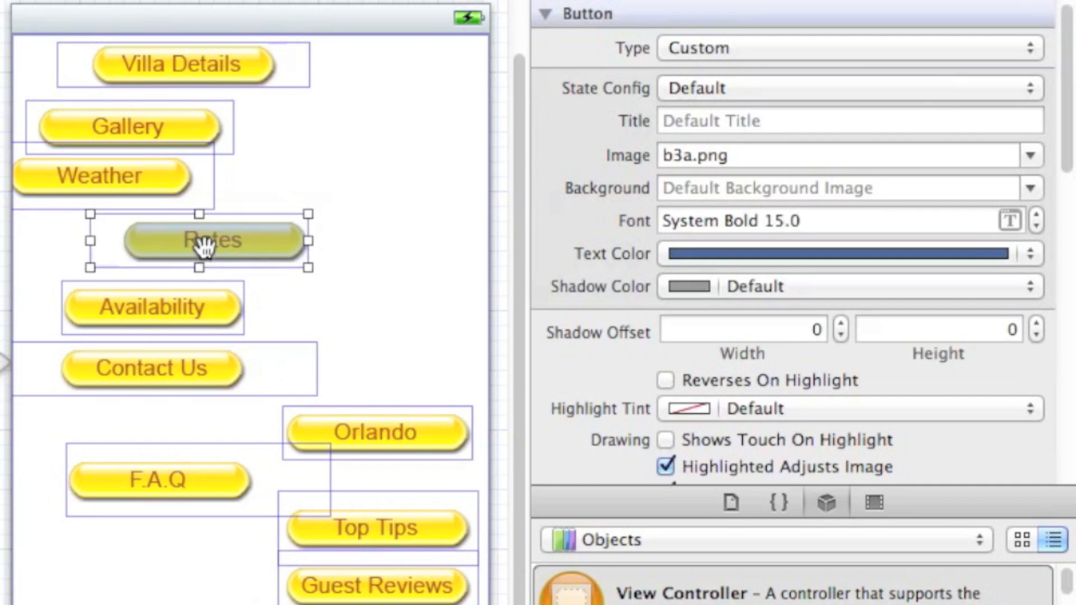
# Examine how the images of the Rates and F.A.Q buttons sit within their frames
pyautogui.click(196, 482)
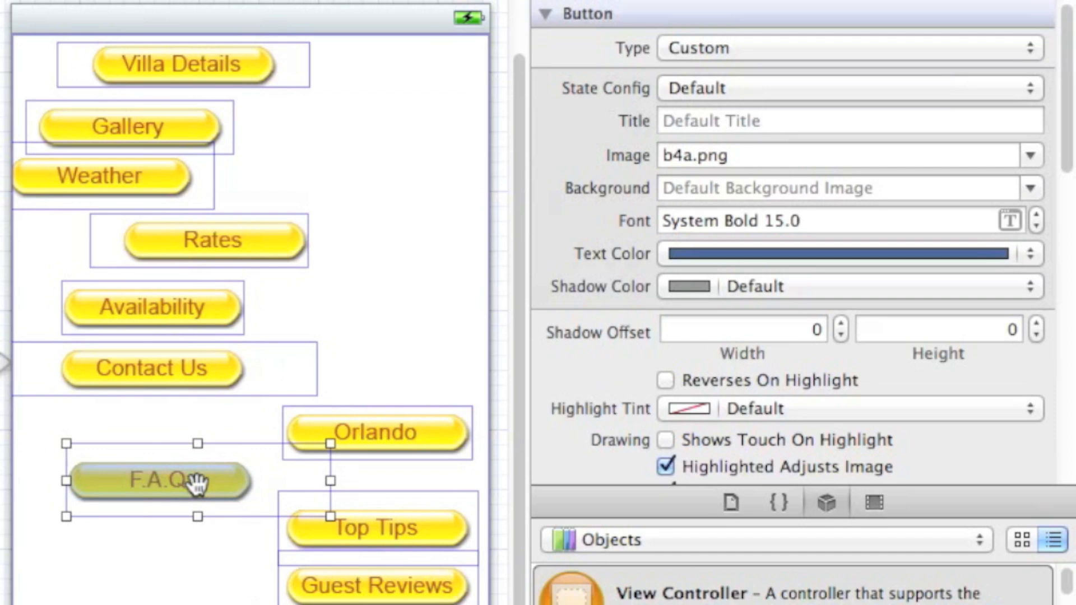
pyautogui.click(203, 253)
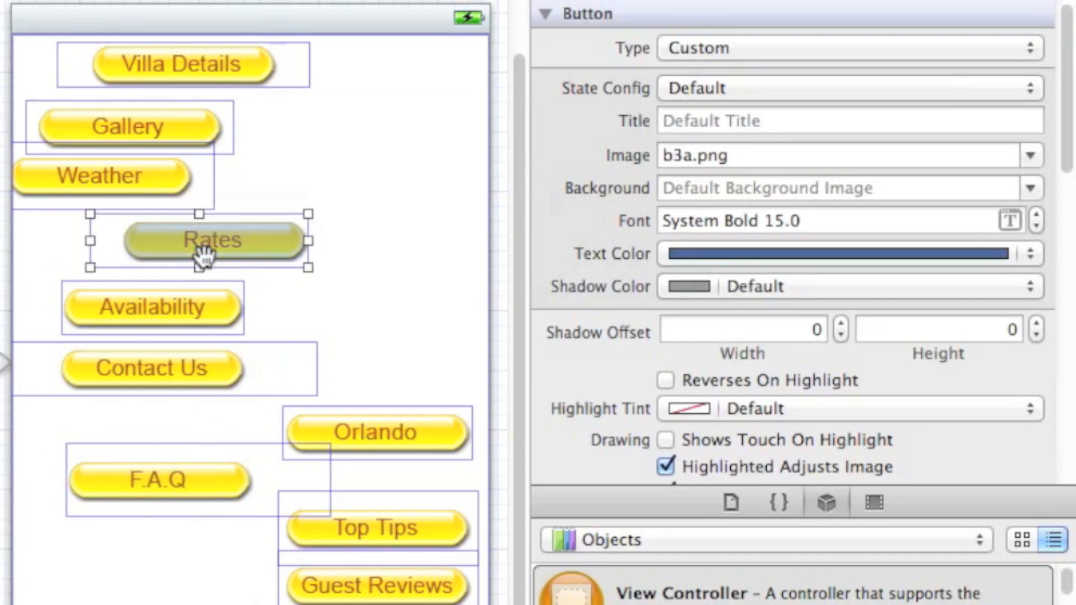
pyautogui.moveTo(204, 257); pyautogui.dragTo(204, 253)
pyautogui.click(189, 477)
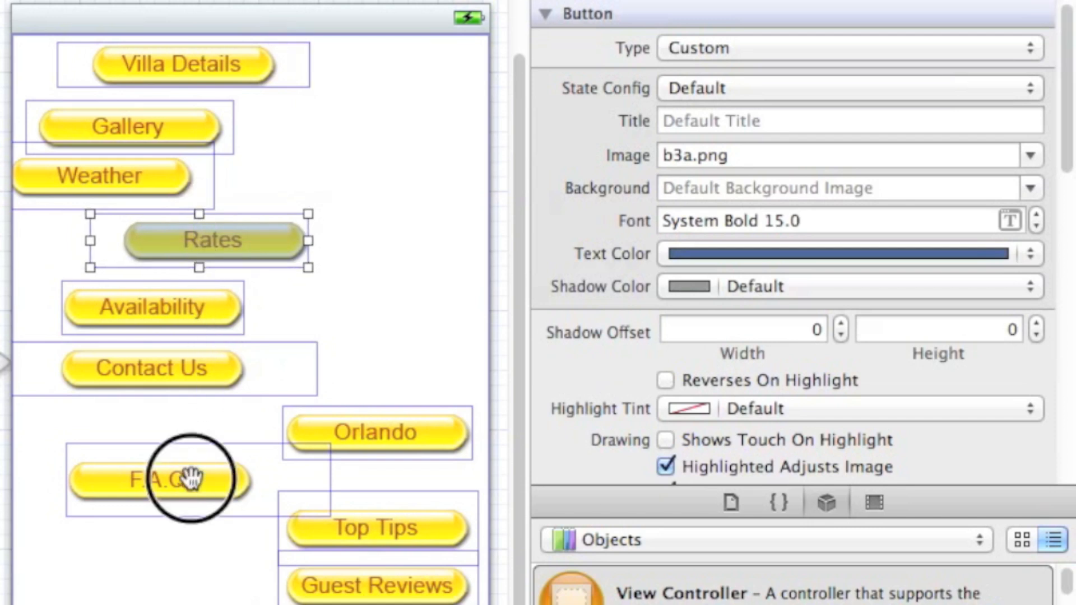
pyautogui.click(211, 243)
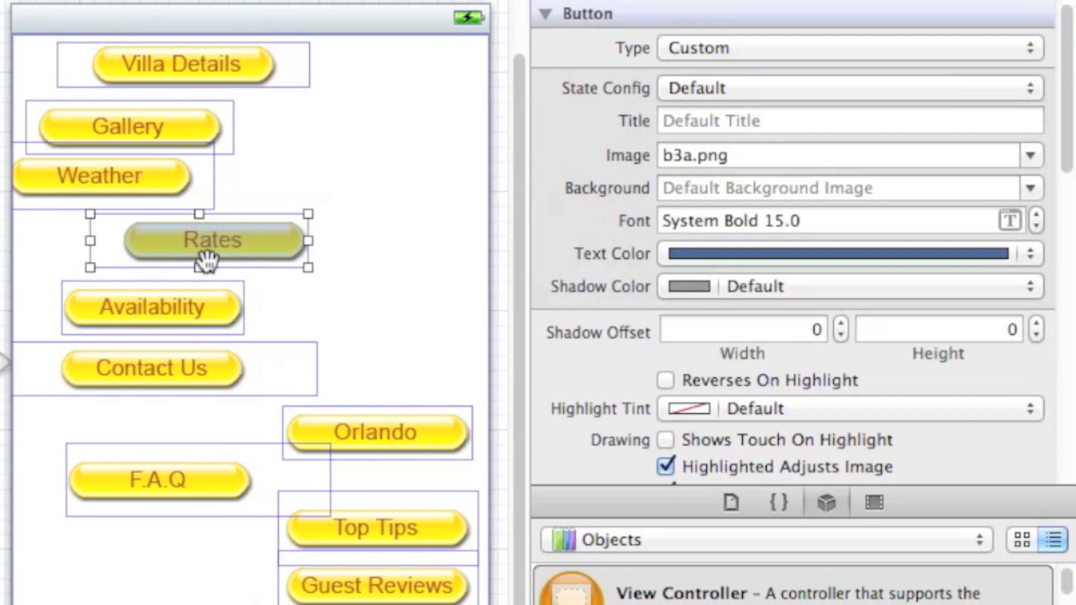
pyautogui.click(167, 480)
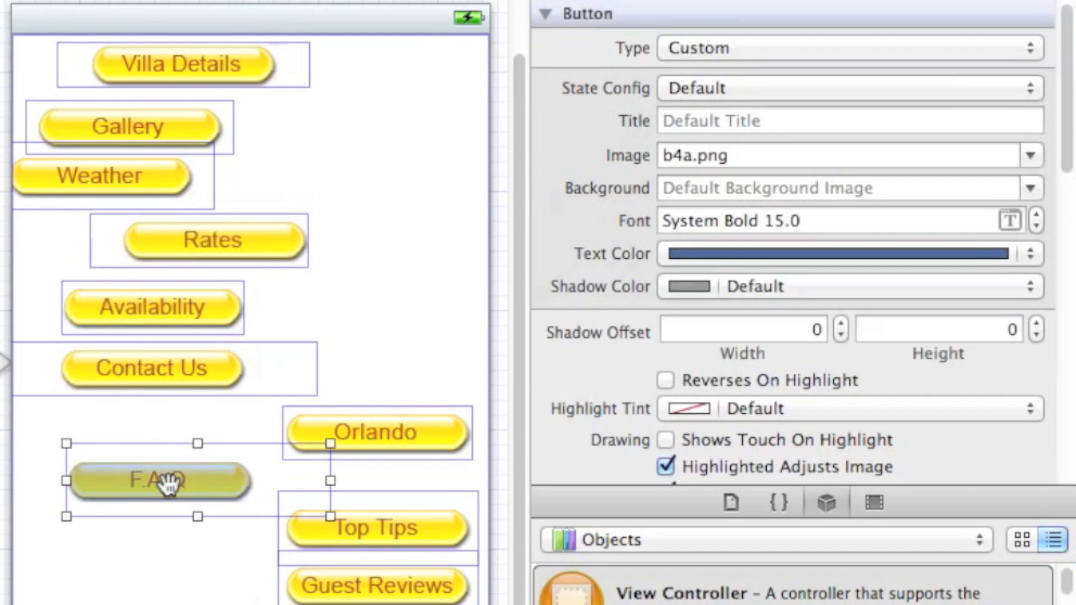
pyautogui.click(207, 256)
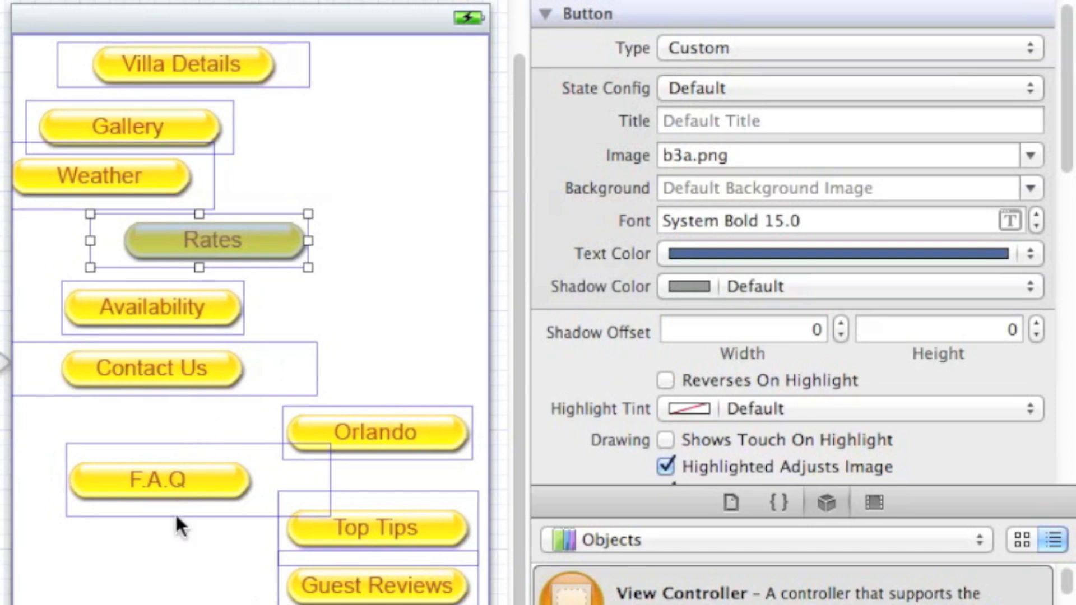
pyautogui.click(190, 487)
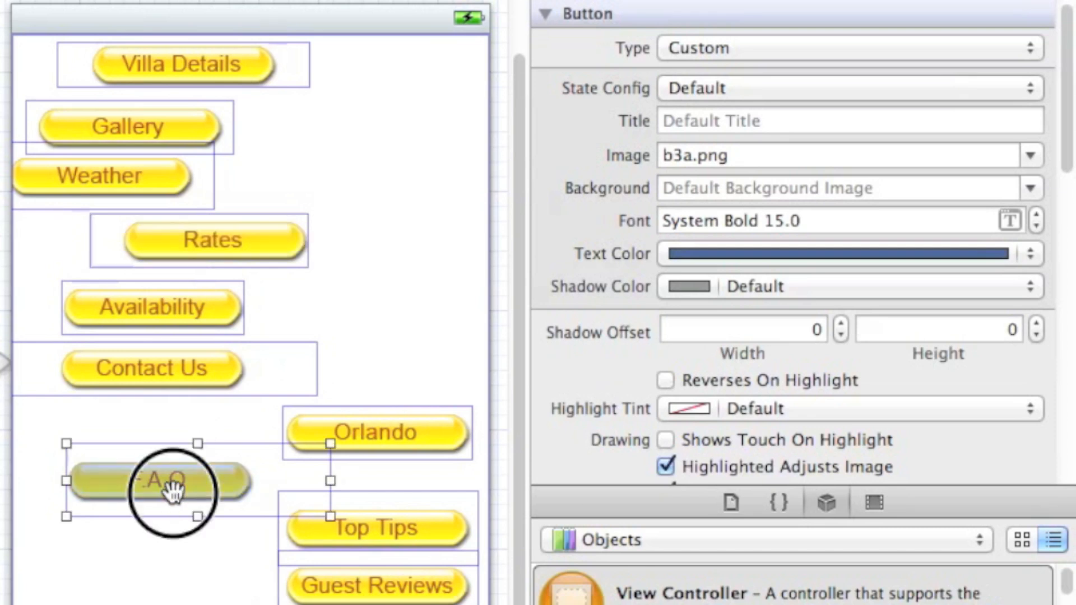
pyautogui.click(201, 251)
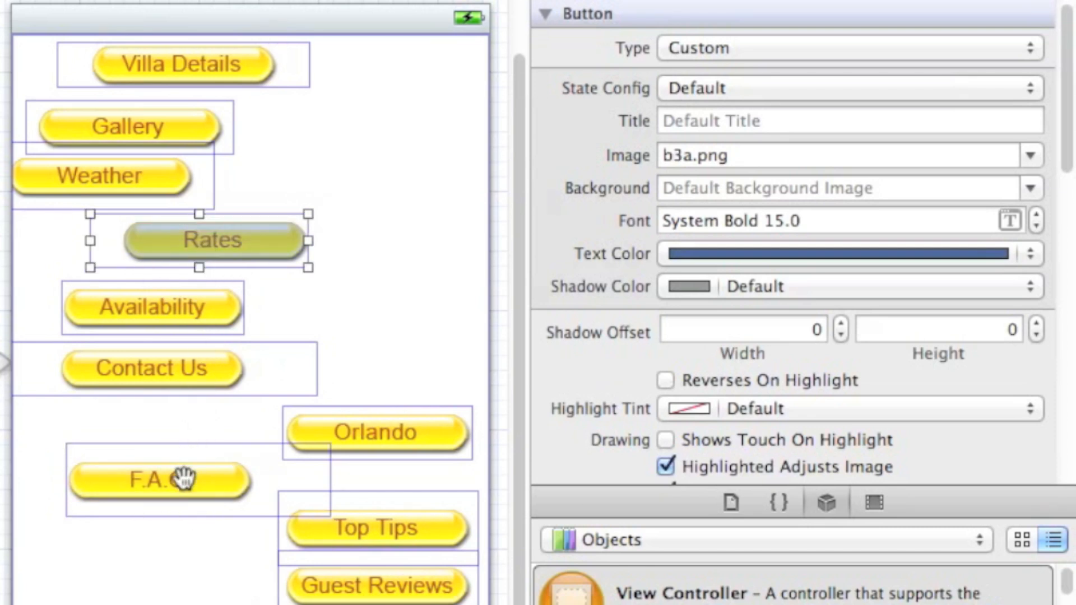
pyautogui.click(183, 478)
pyautogui.click(214, 258)
pyautogui.click(142, 480)
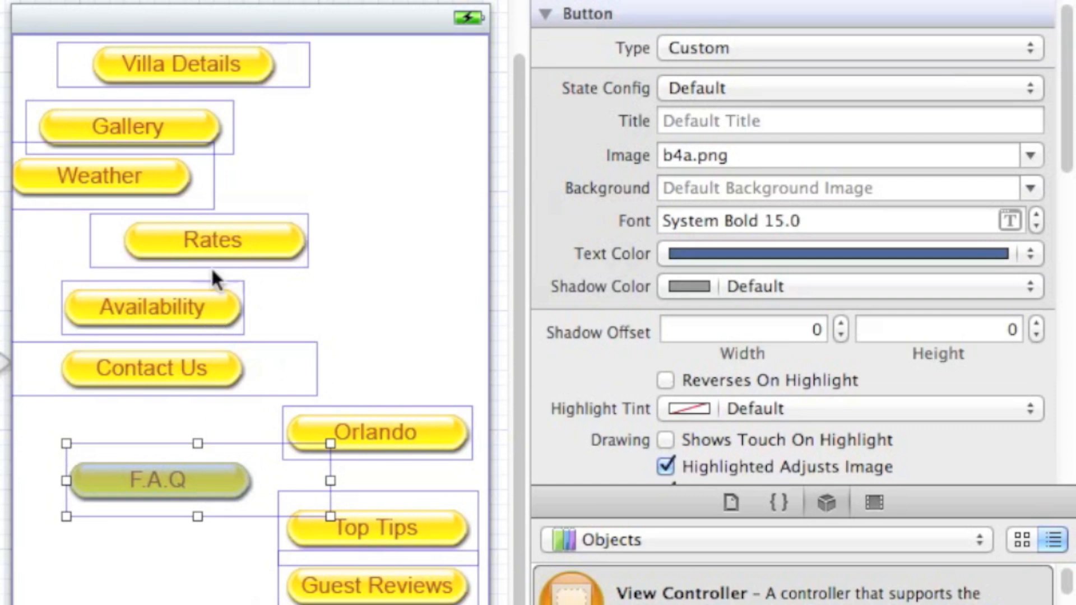
# Select the seven buttons from Villa Details down to F.A.Q and set their horizontal content alignment to center
pyautogui.click(168, 589)
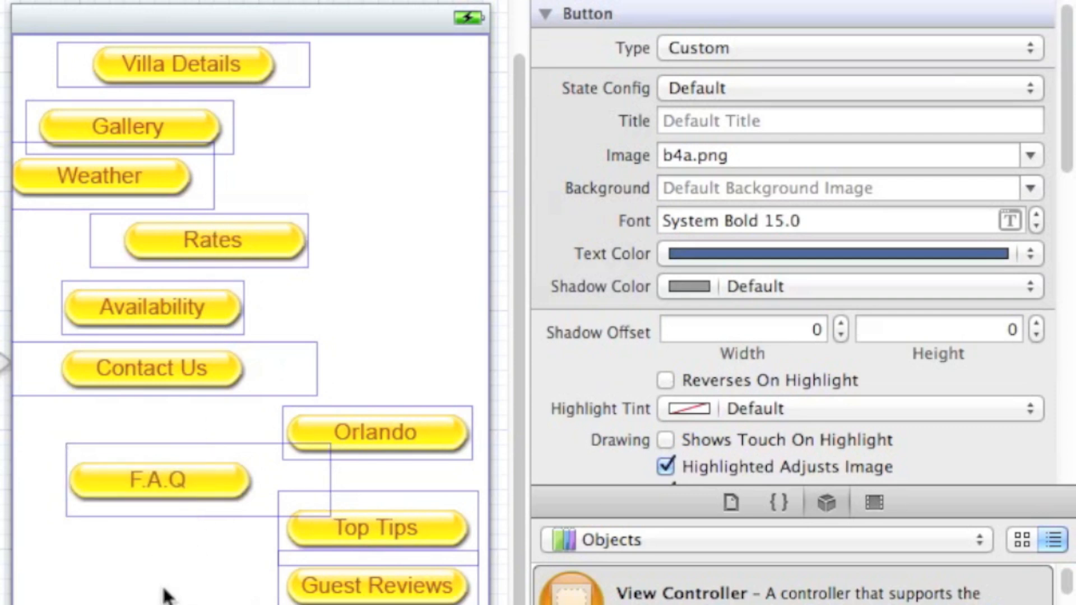
pyautogui.moveTo(159, 586); pyautogui.dragTo(158, 46)
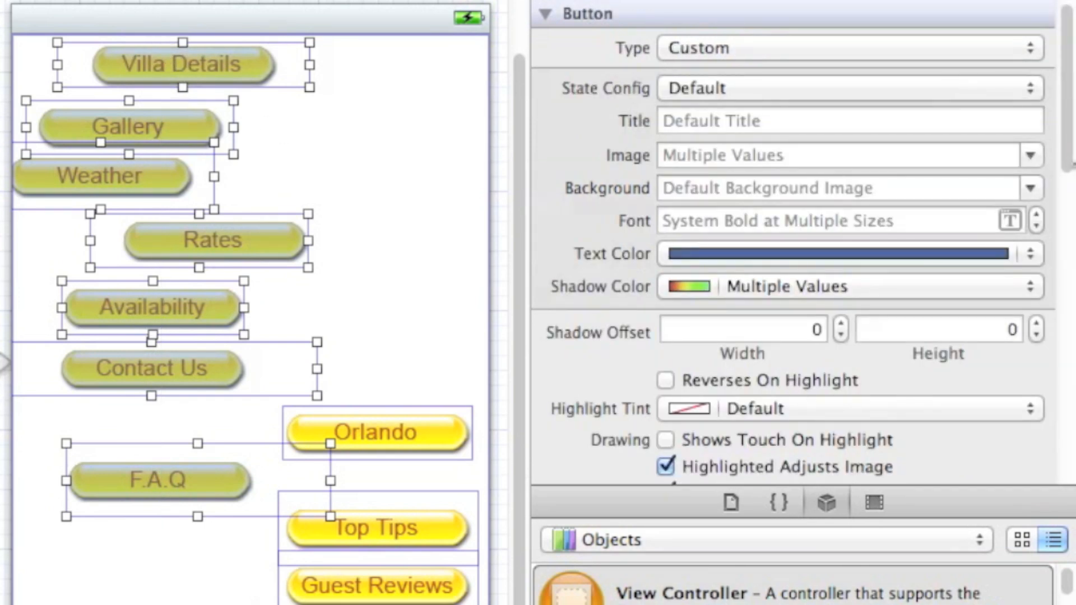
pyautogui.moveTo(1066, 149); pyautogui.dragTo(1069, 325)
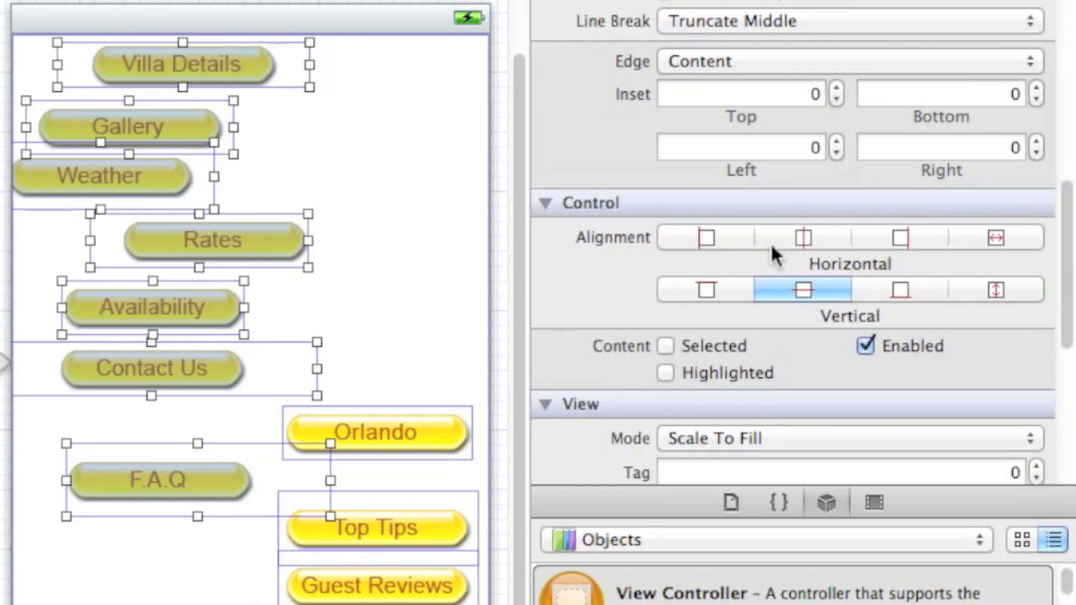
pyautogui.click(804, 238)
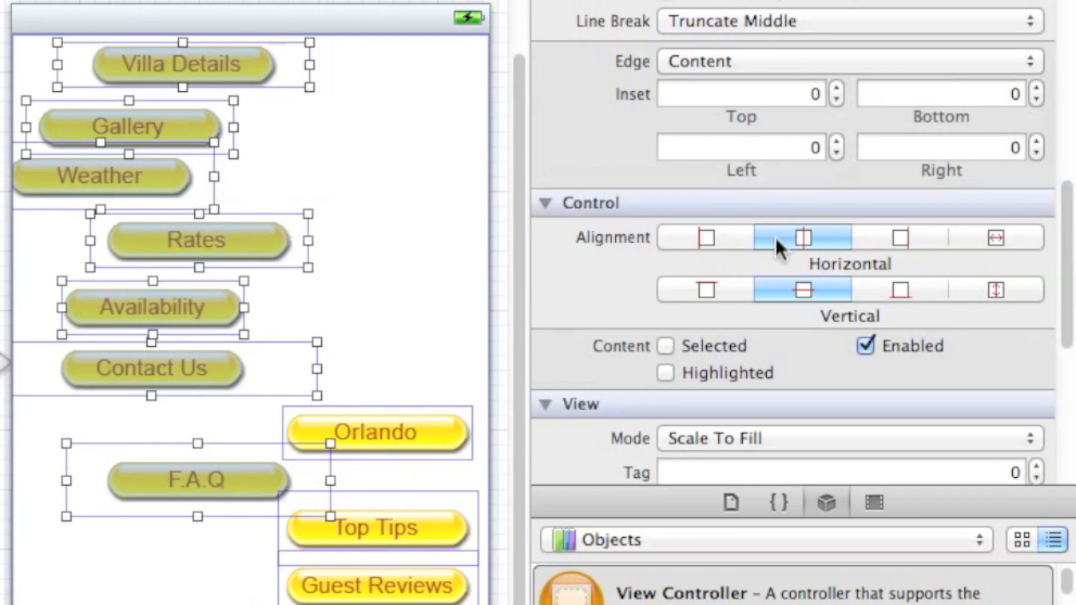
# Try the top and bottom vertical content alignments on the selected buttons and restore center alignment
pyautogui.click(702, 286)
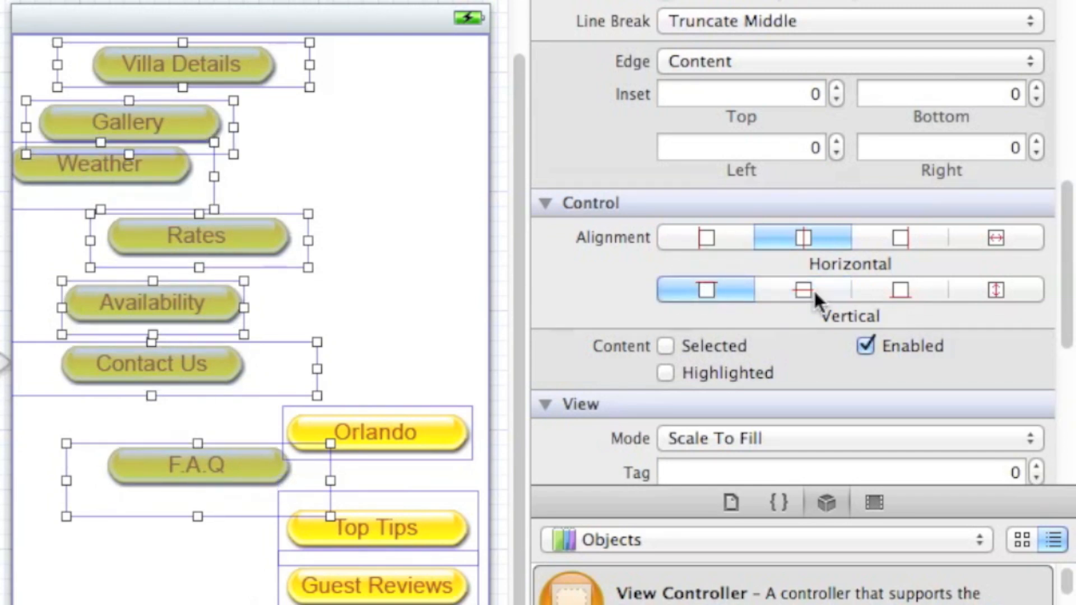
pyautogui.click(904, 289)
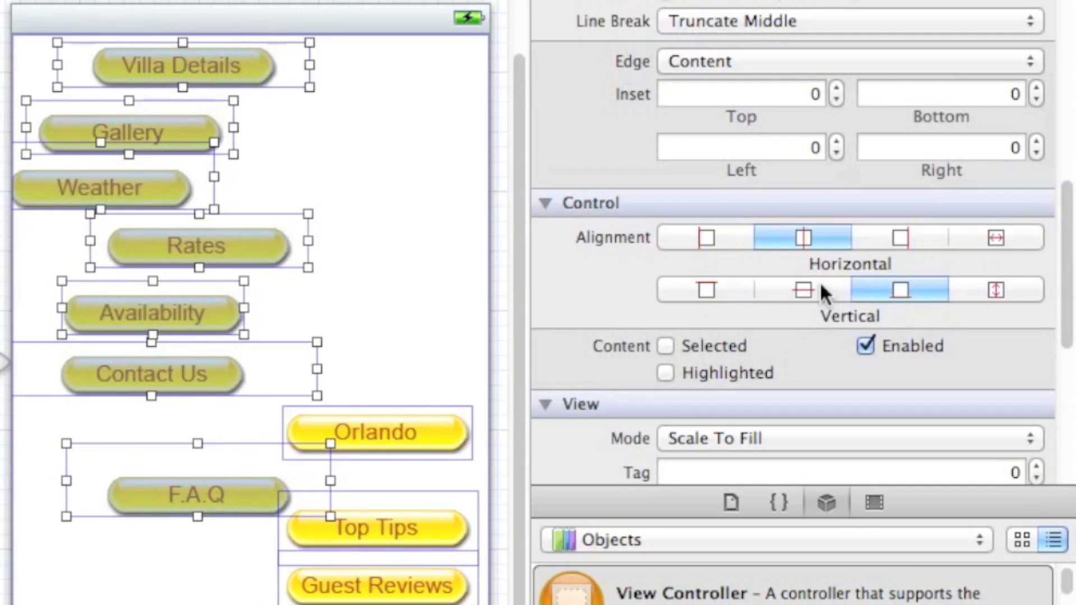
pyautogui.click(805, 286)
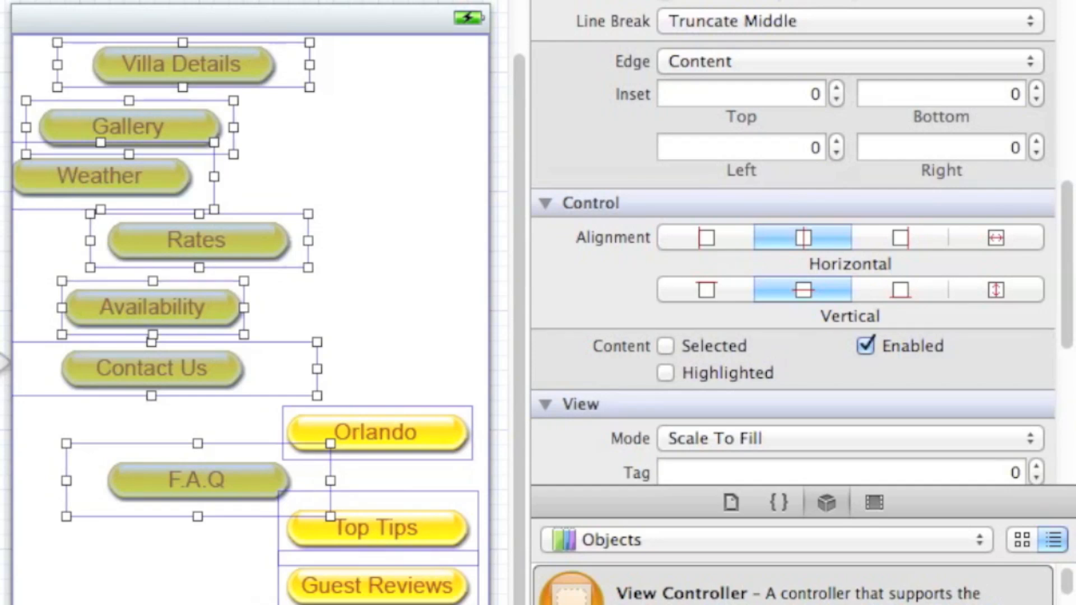
# Align the seven selected buttons with one another by their horizontal centers
pyautogui.moveTo(0, 0)
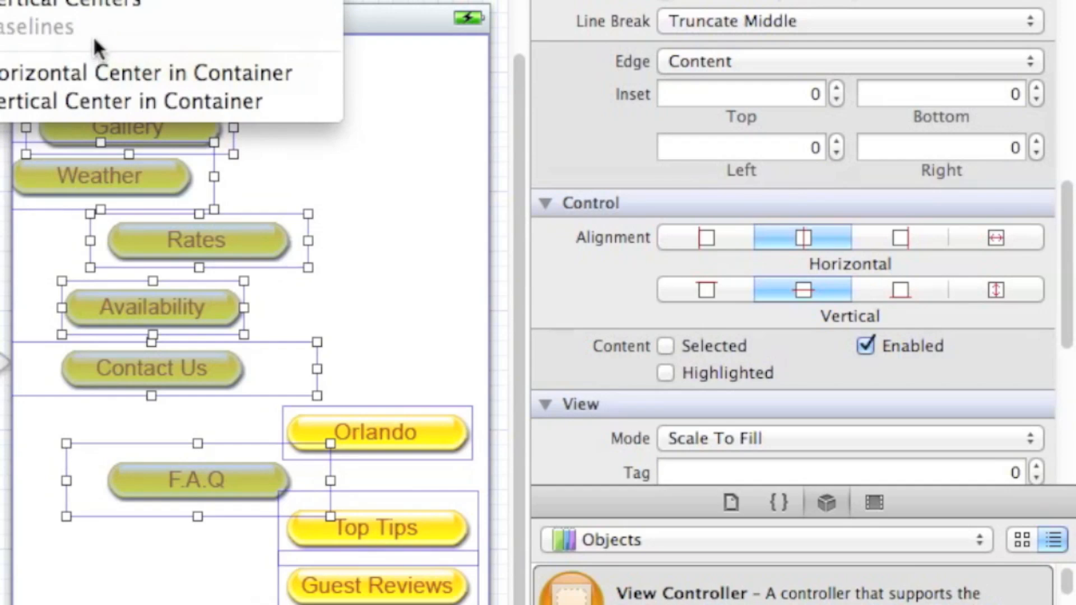
pyautogui.click(88, 0)
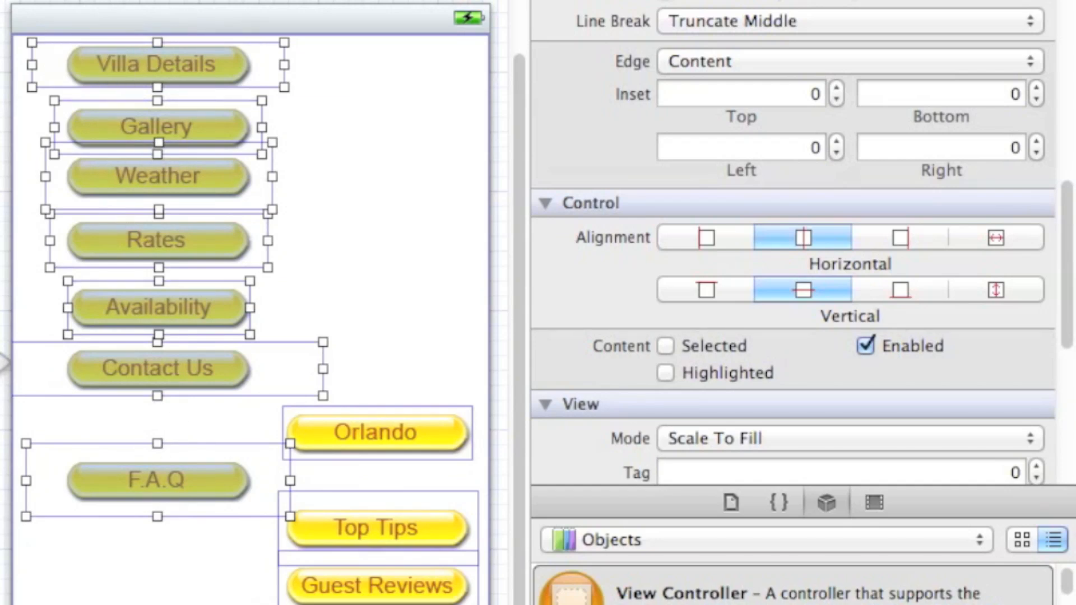
# Try aligning the selected buttons by their vertical centers and undo it
pyautogui.moveTo(0, 0)
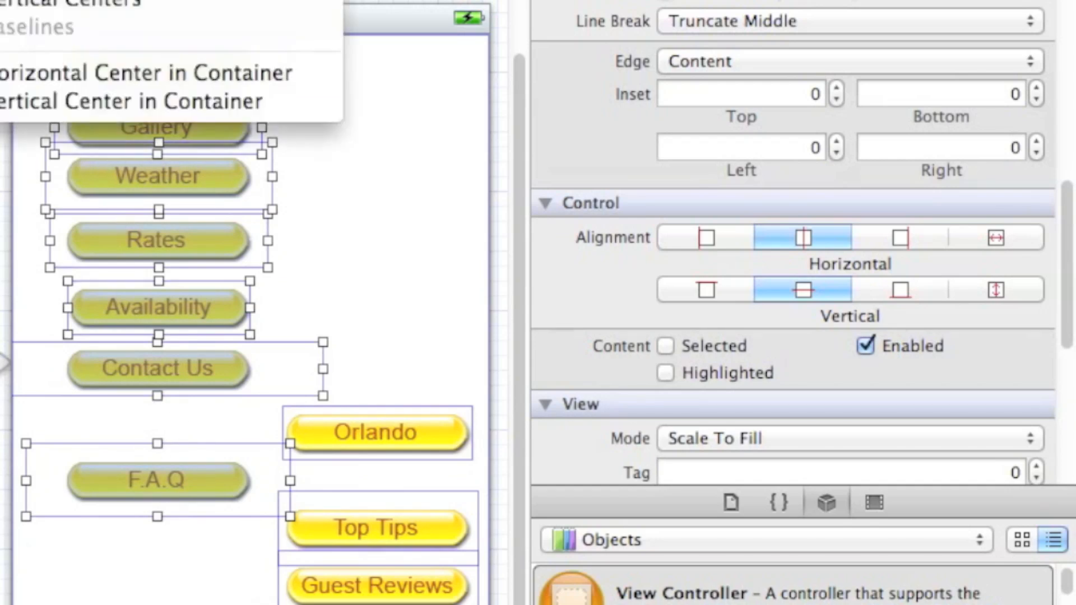
pyautogui.click(105, 3)
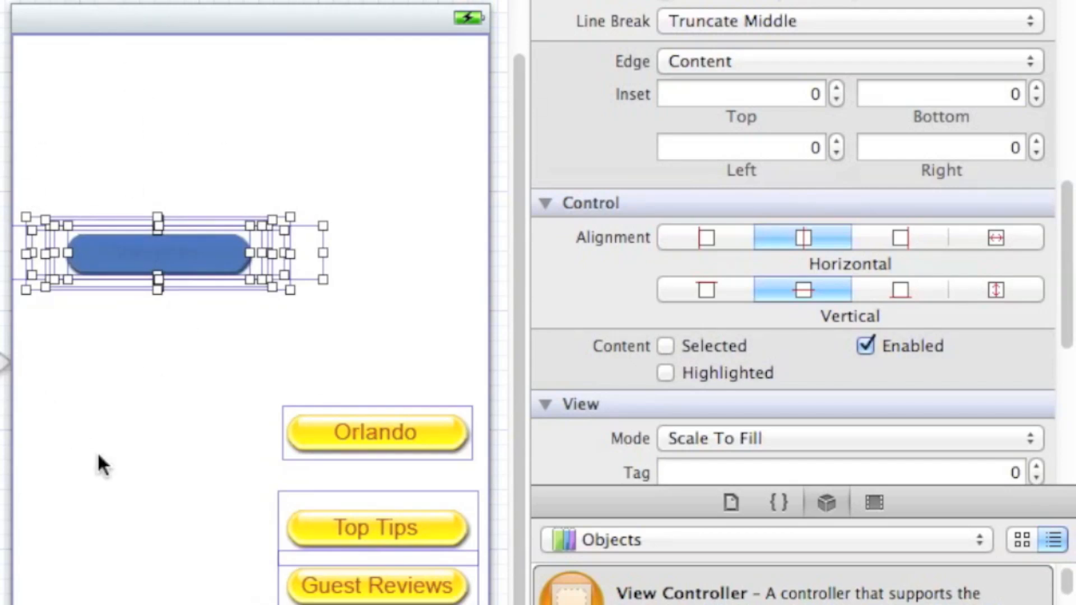
pyautogui.press('super+z')
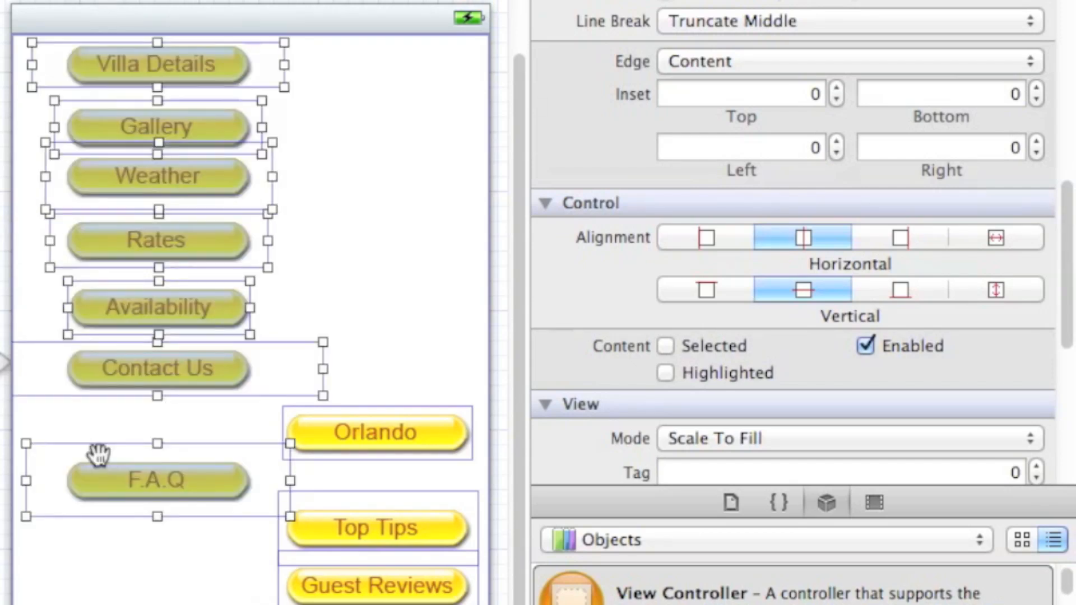
# Move the group of buttons from Orlando to Useful Links up alongside the Villa Details column
pyautogui.click(329, 224)
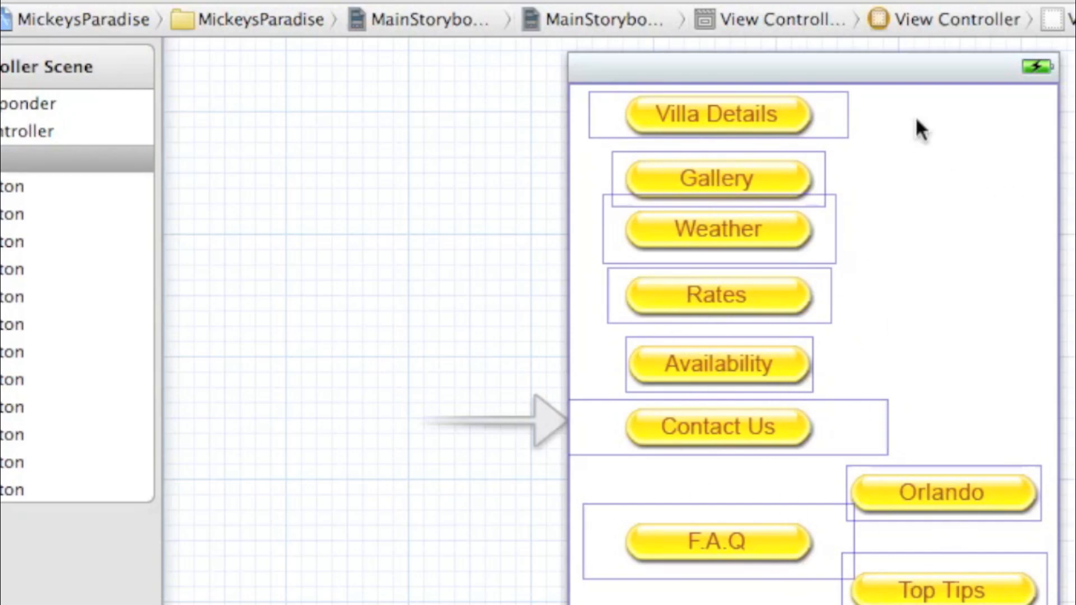
pyautogui.click(910, 68)
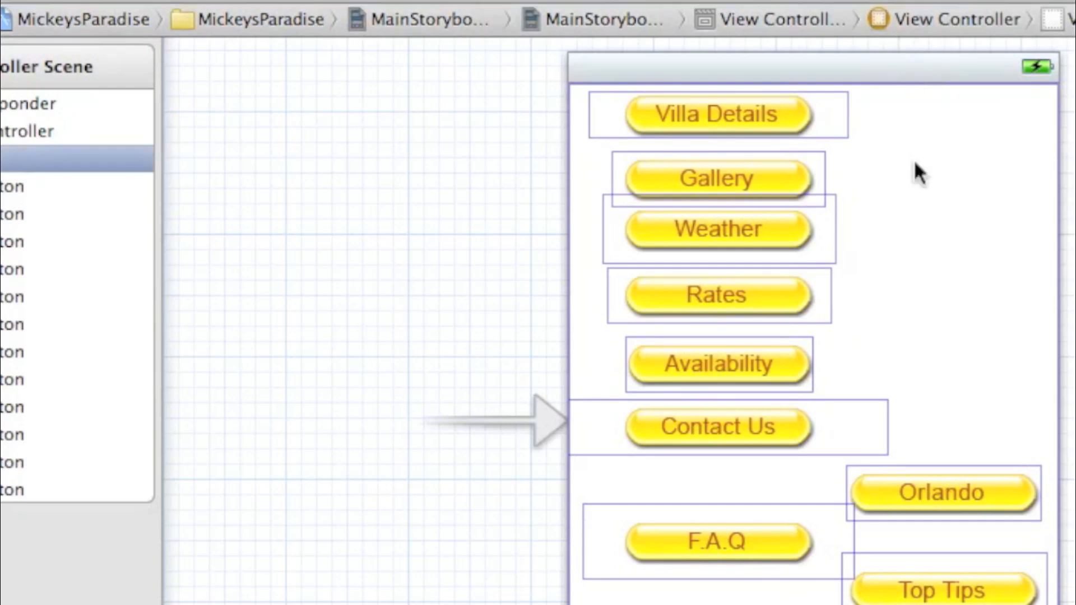
pyautogui.moveTo(969, 398); pyautogui.dragTo(936, 602)
pyautogui.moveTo(953, 492); pyautogui.dragTo(957, 161)
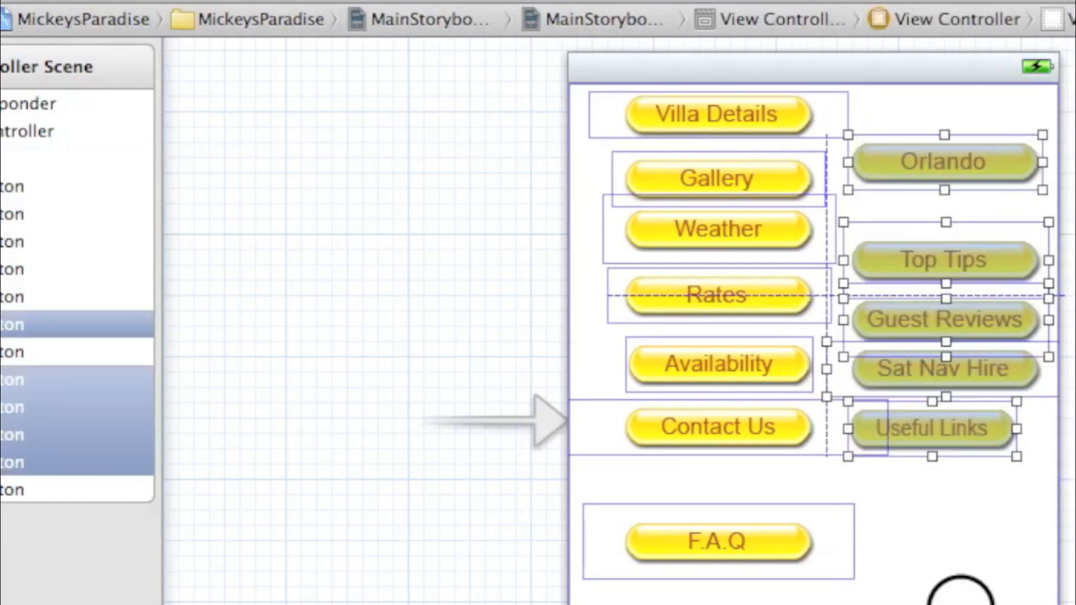
# Shift both button columns together toward the upper-left corner of the view
pyautogui.moveTo(628, 252); pyautogui.dragTo(668, 114)
pyautogui.click(829, 477)
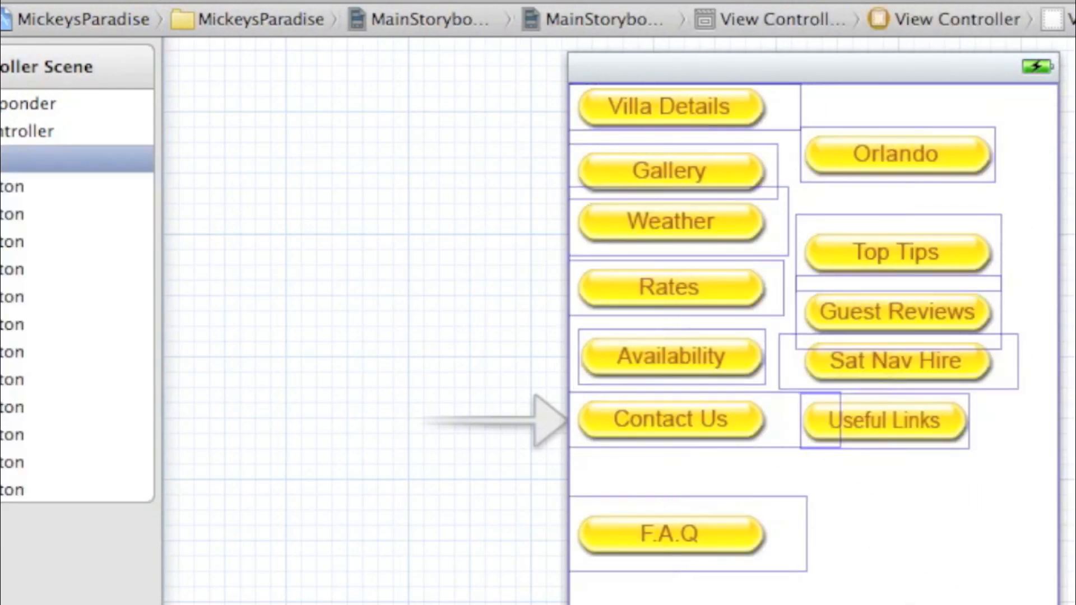
pyautogui.click(175, 0)
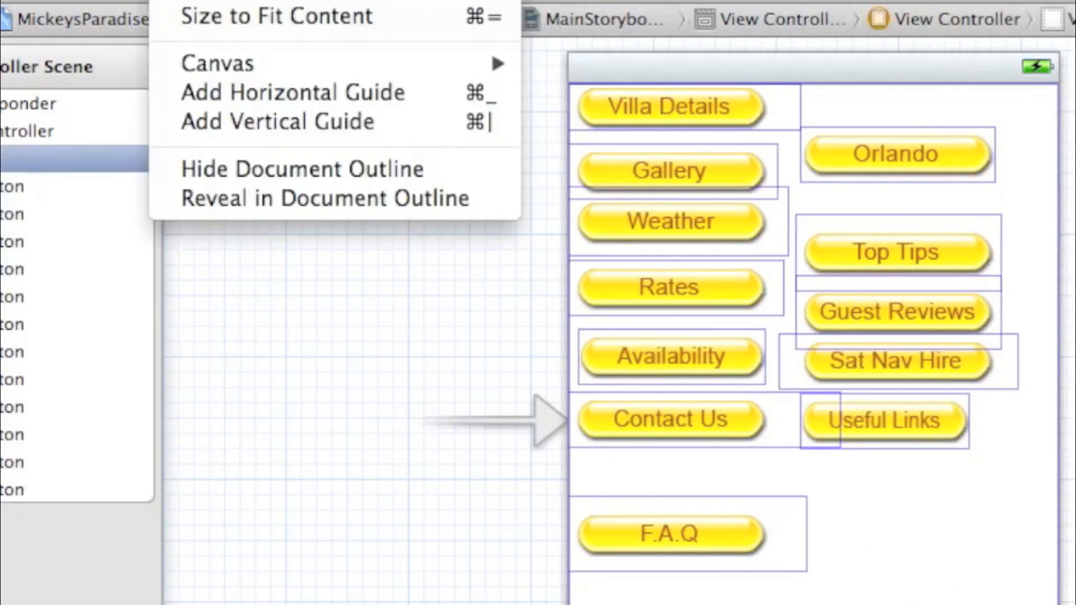
pyautogui.moveTo(224, 0)
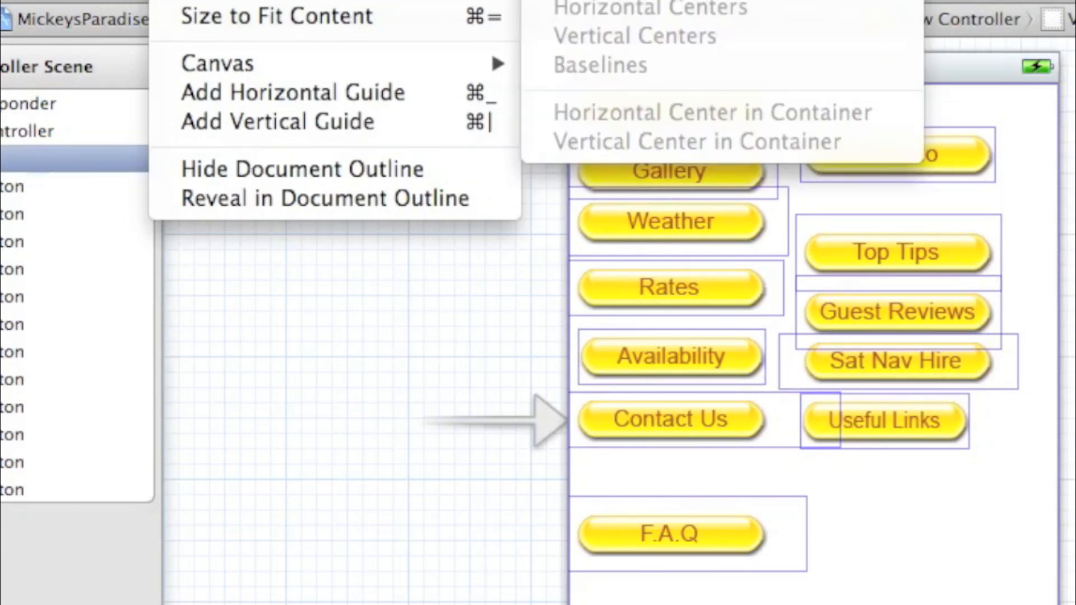
pyautogui.click(891, 498)
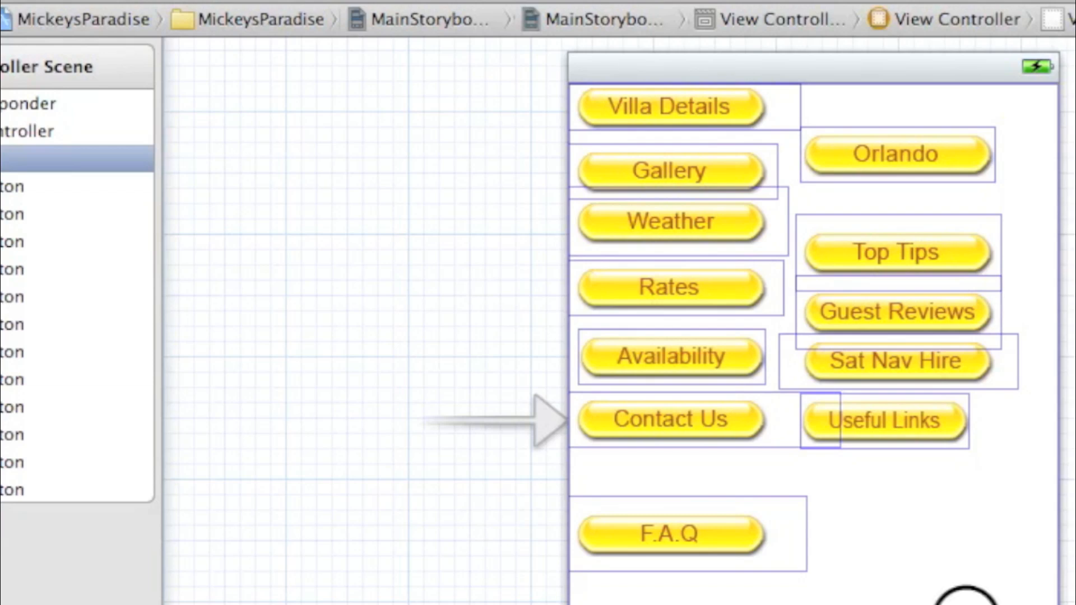
# Select all the buttons in both columns and align them to the horizontal center in their container
pyautogui.moveTo(965, 600); pyautogui.dragTo(631, 100)
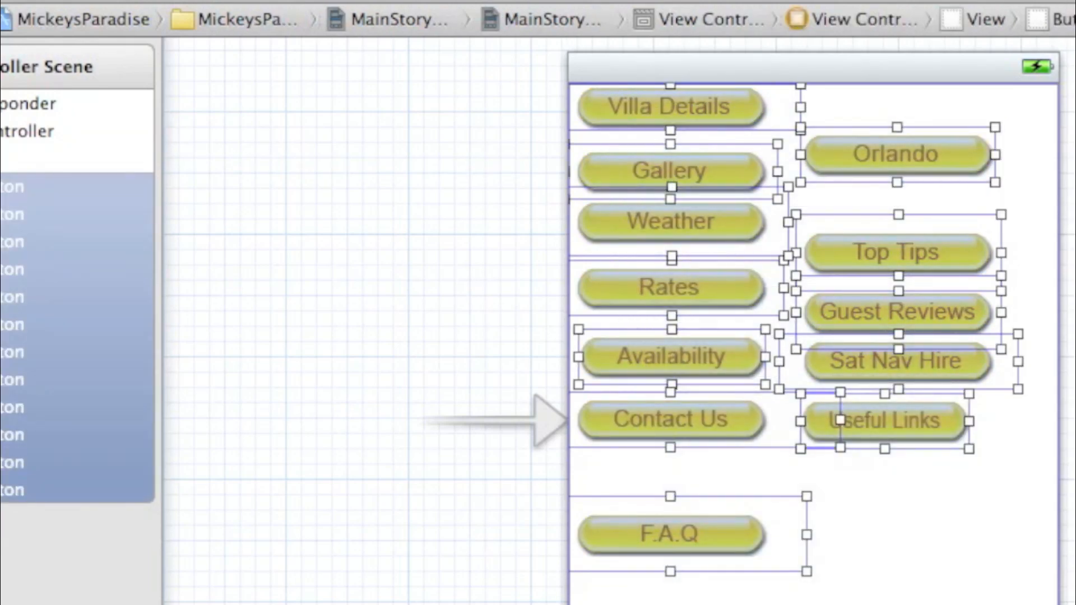
pyautogui.click(185, 0)
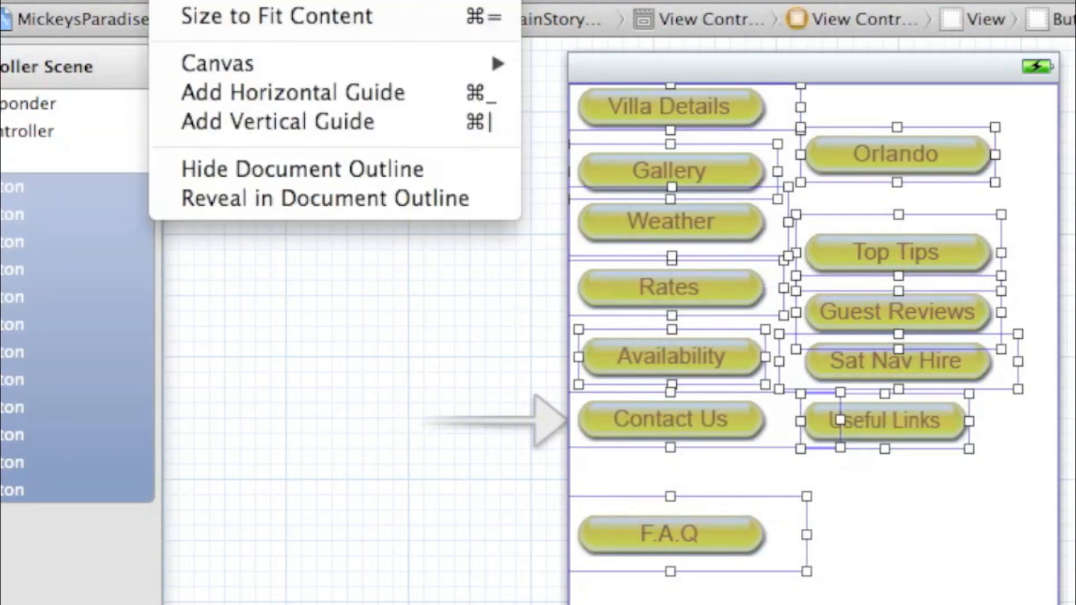
pyautogui.moveTo(224, 0)
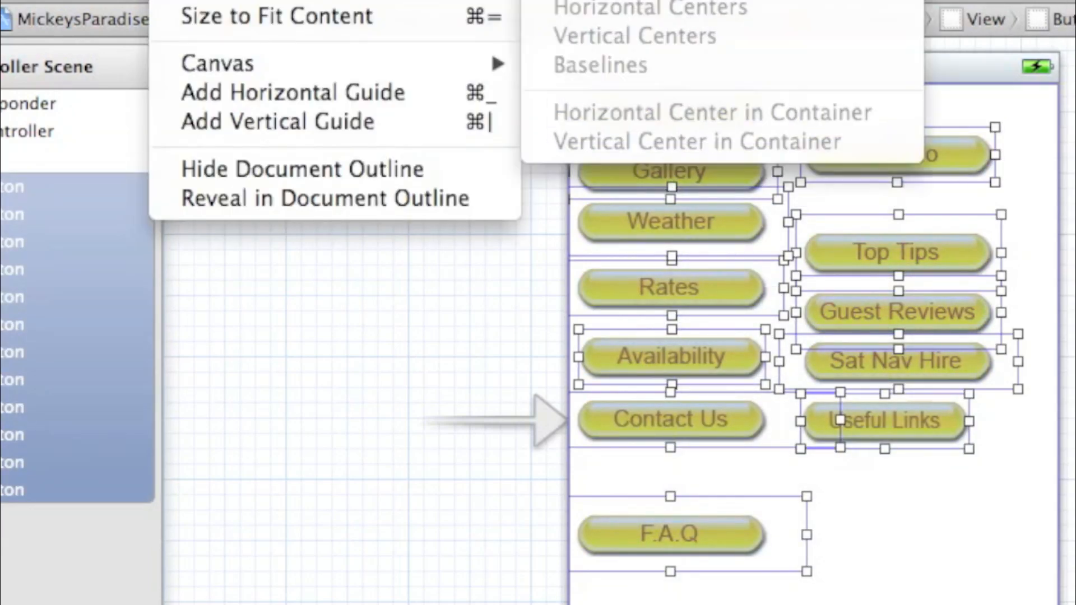
pyautogui.click(676, 108)
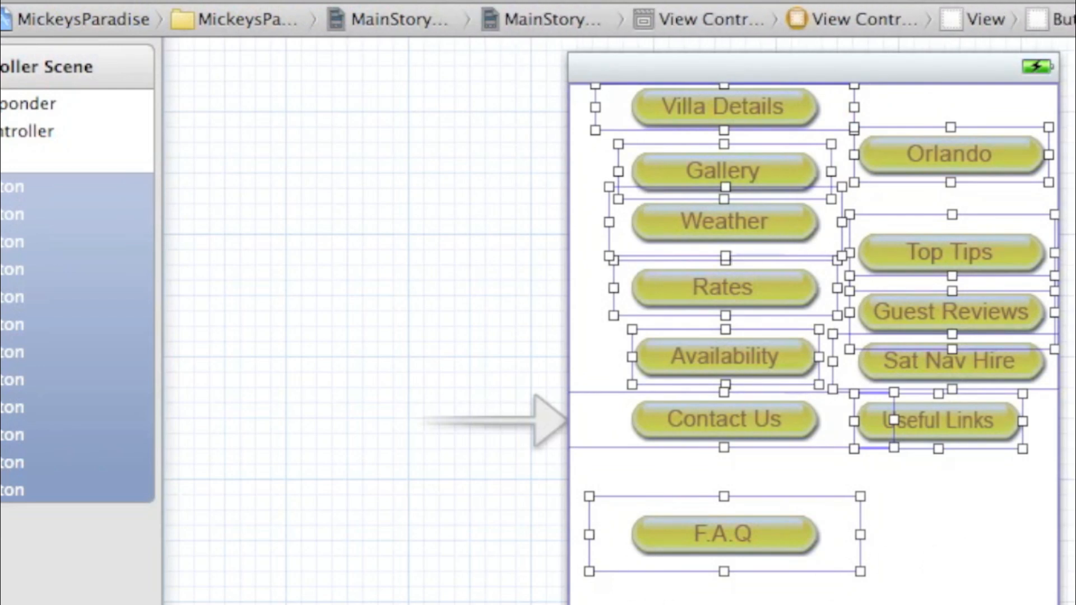
# Align the selected buttons to the vertical center in their container and clear the selection
pyautogui.click(182, 0)
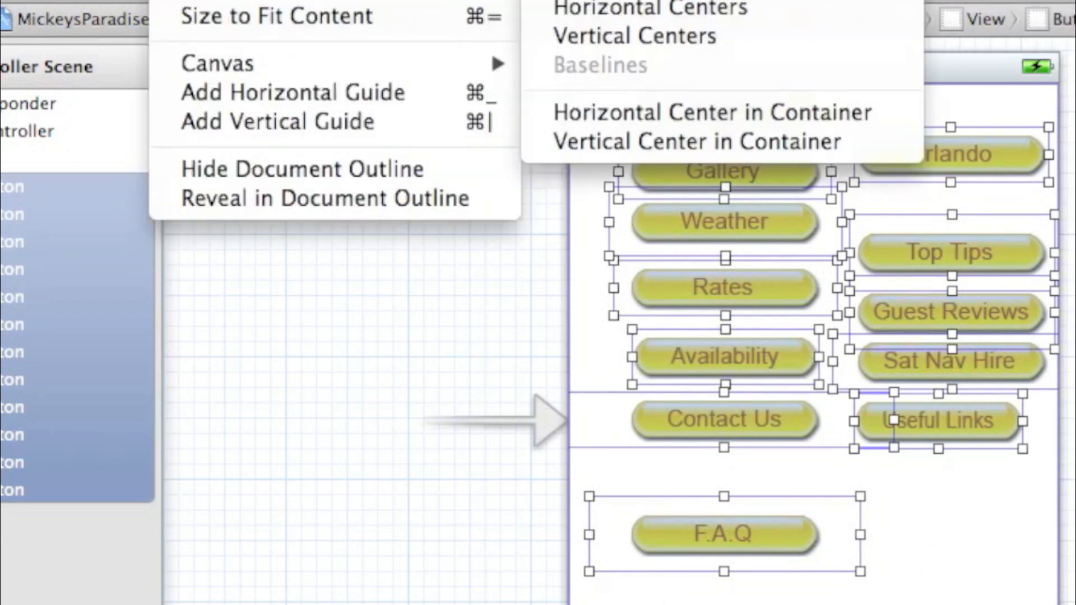
pyautogui.click(630, 144)
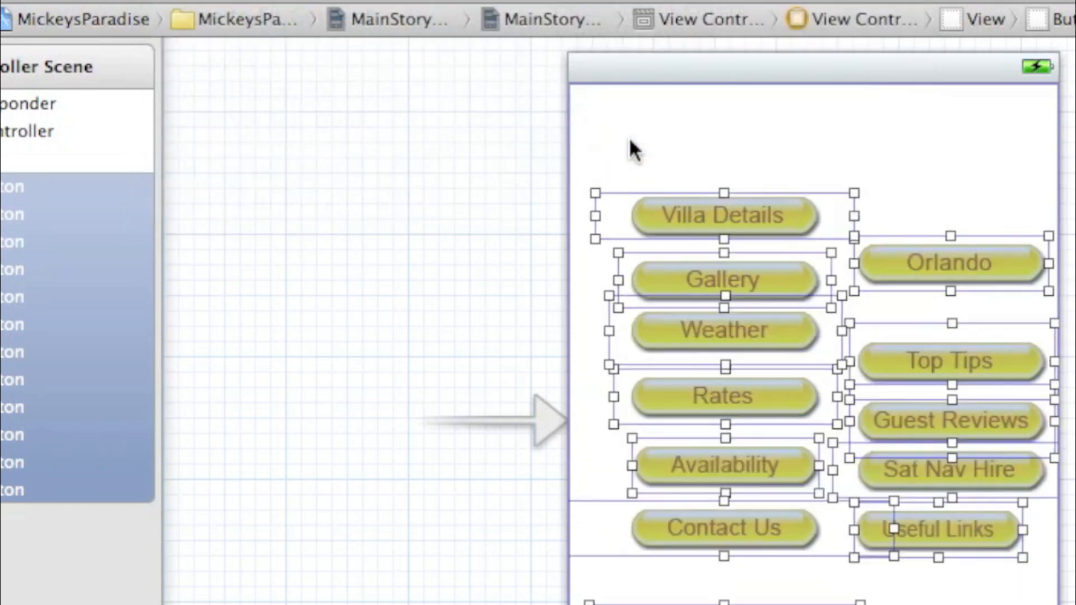
pyautogui.click(773, 134)
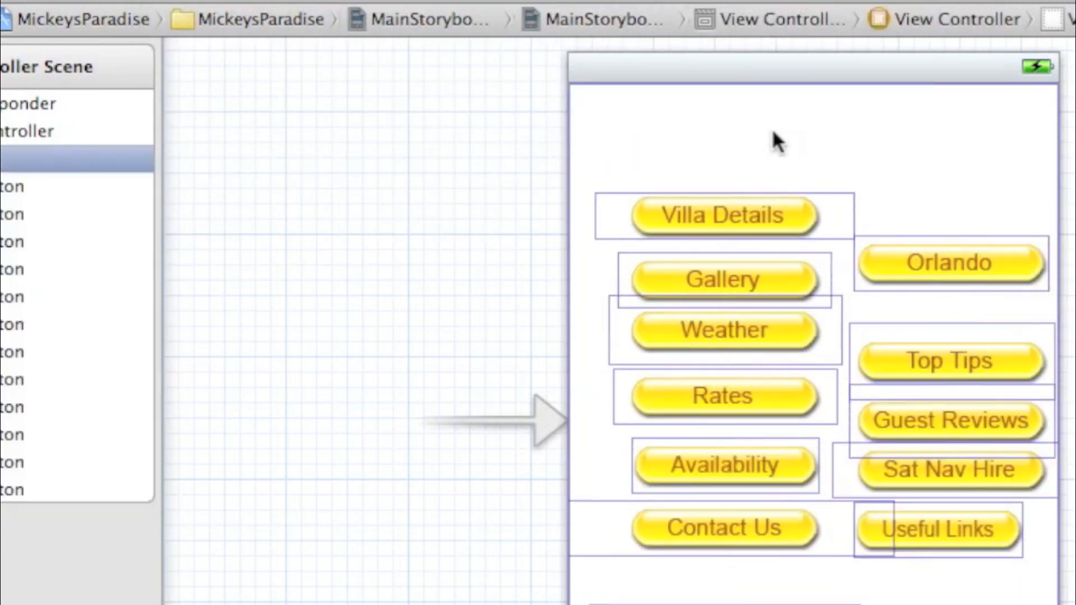